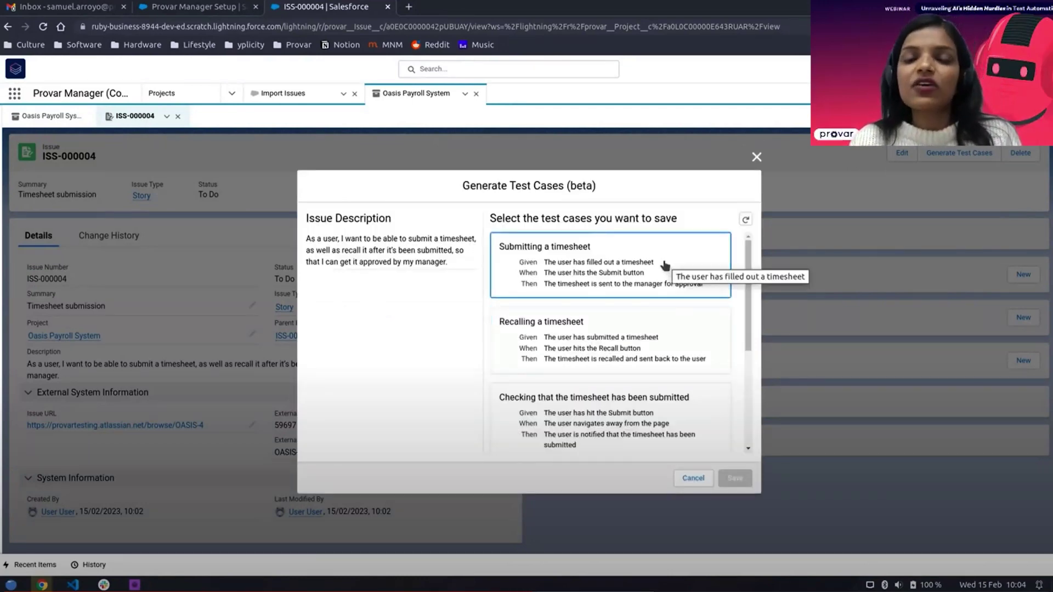
- Select all five generated test cases, from "Submitting a timesheet" to "Submitting an incomplete timesheet", and save them to the issue
scroll(665, 308, "down", 3)
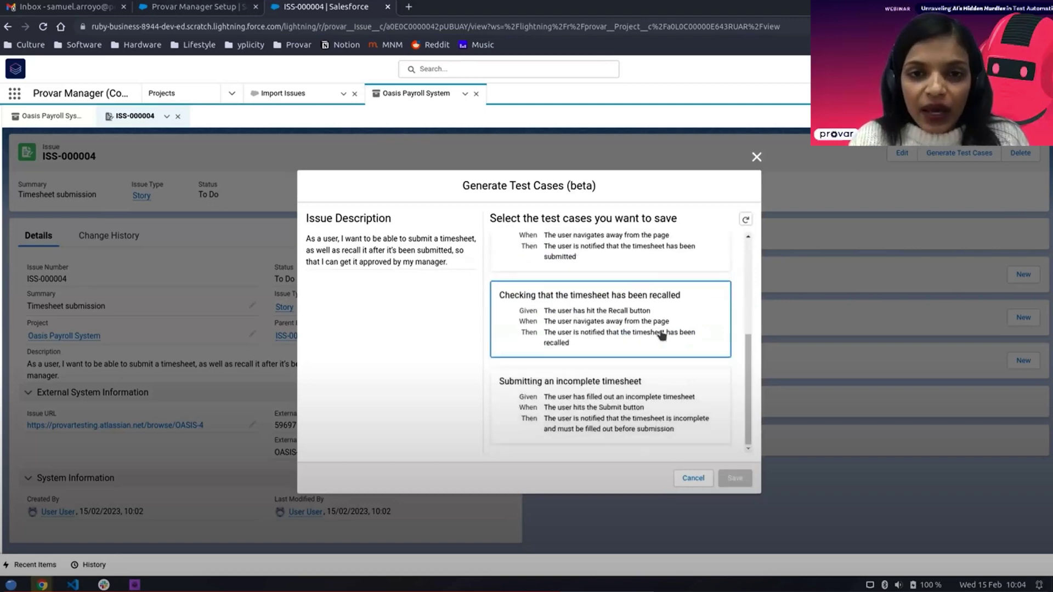
scroll(662, 335, "up", 3)
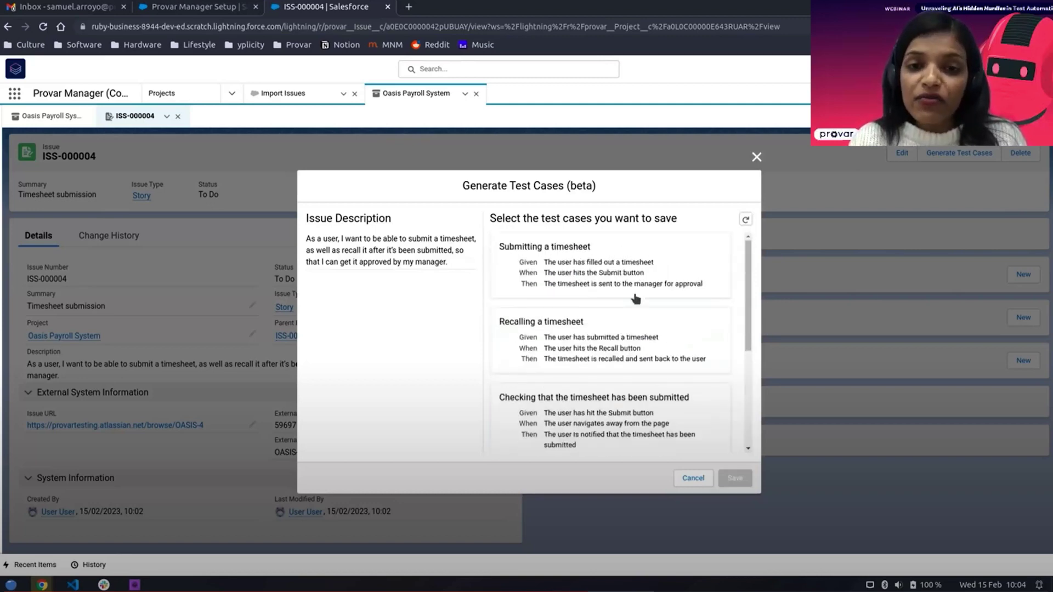
left_click(615, 273)
left_click(611, 336)
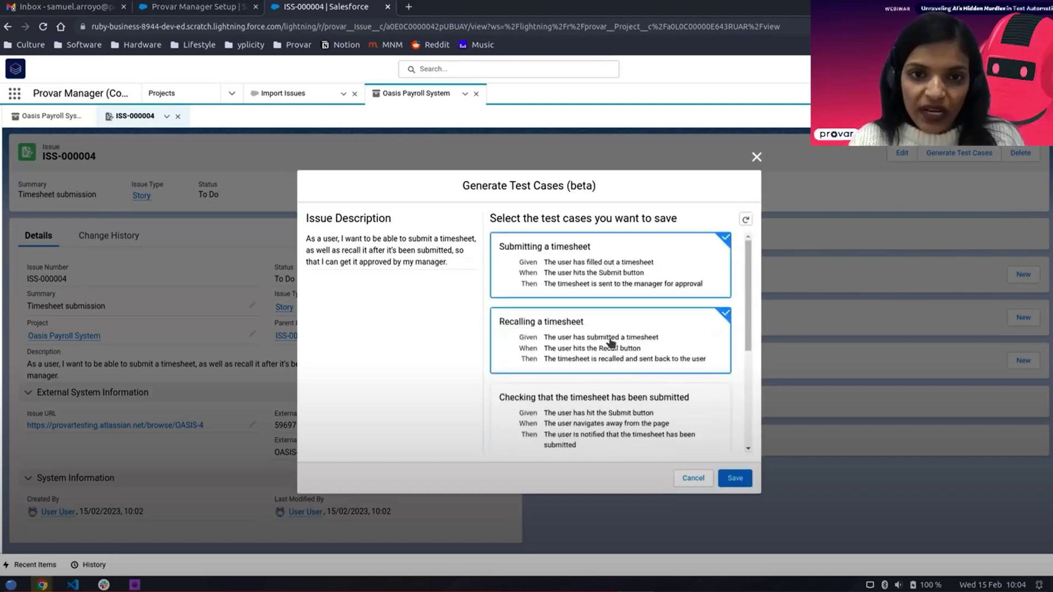
scroll(610, 345, "down", 1)
left_click(617, 360)
scroll(620, 384, "down", 2)
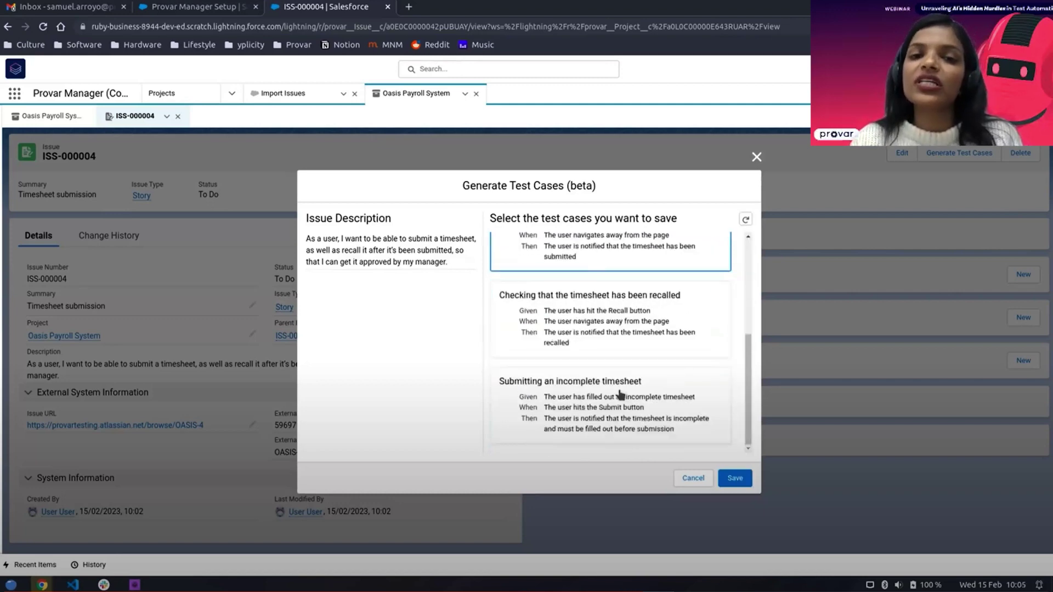
scroll(617, 384, "up", 1)
left_click(613, 346)
left_click(636, 436)
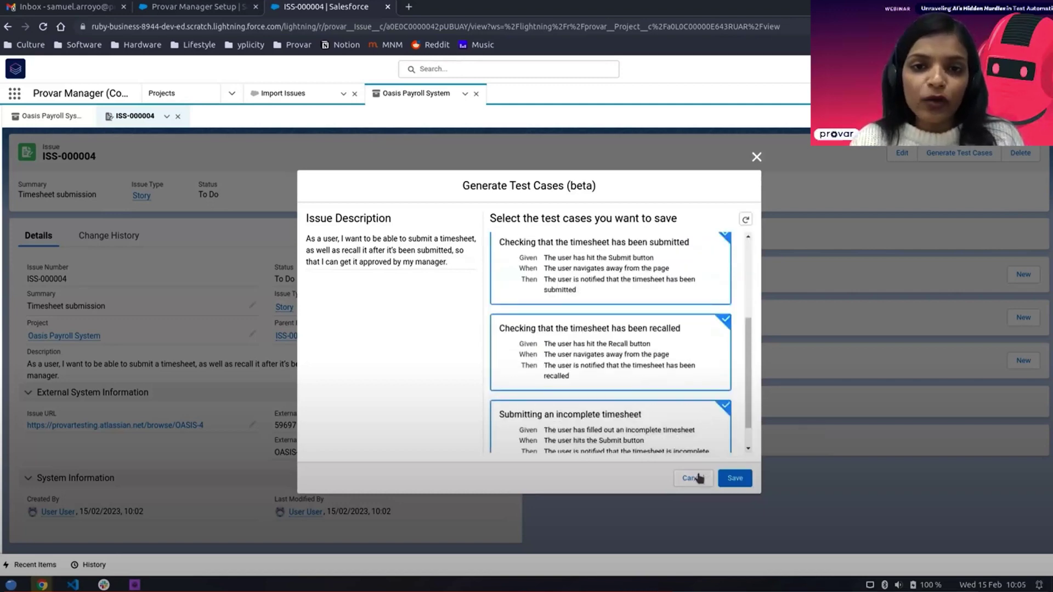
left_click(735, 478)
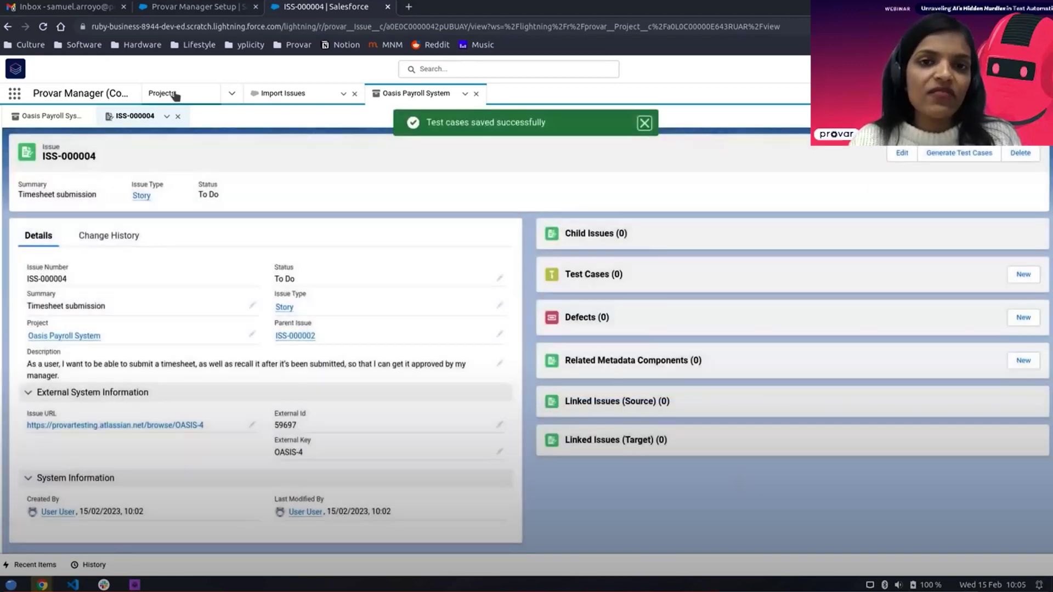
- Reload issue ISS-000004 and open the "Submitting a timesheet" test case through its linked record ITC-000017
left_click(43, 26)
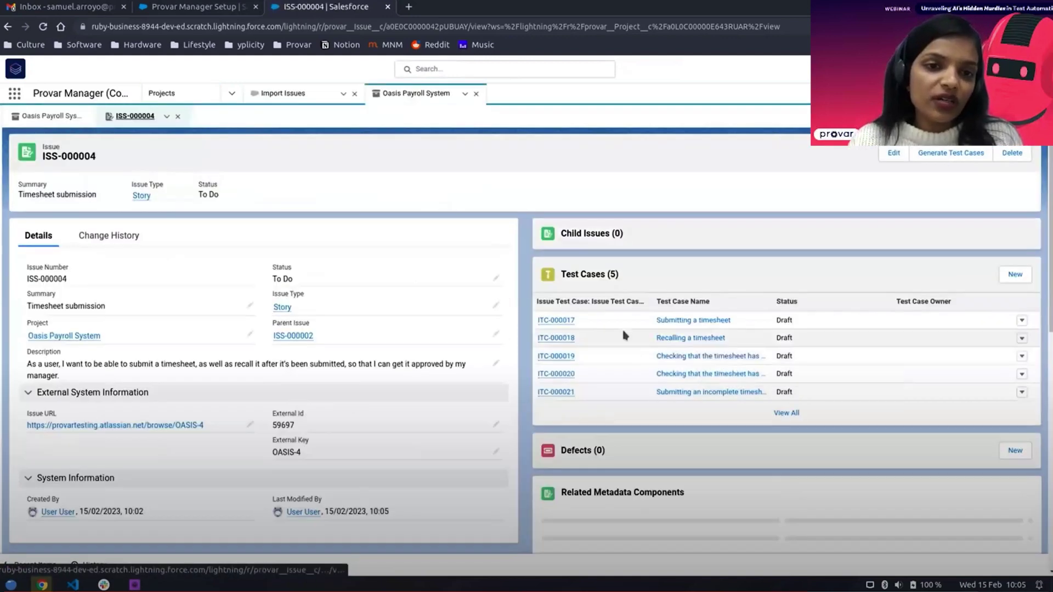
mouse_move(556, 323)
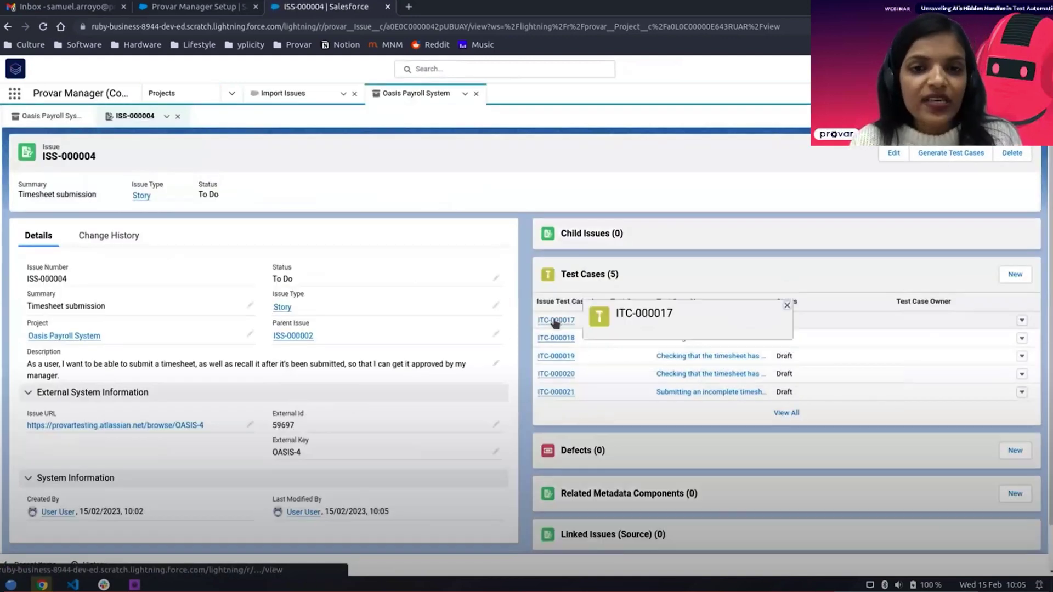
left_click(556, 321)
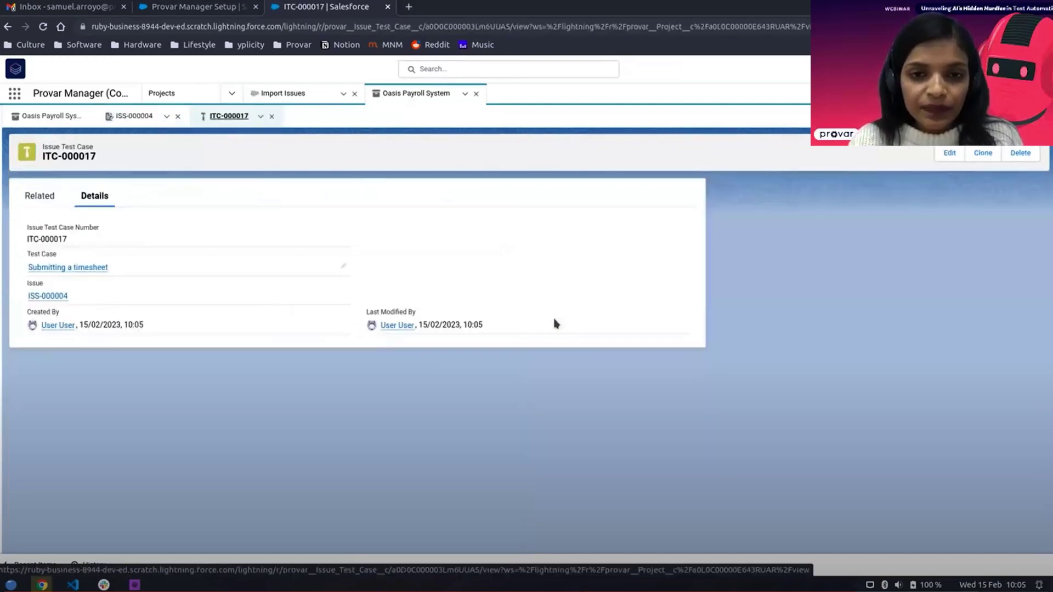
left_click(52, 268)
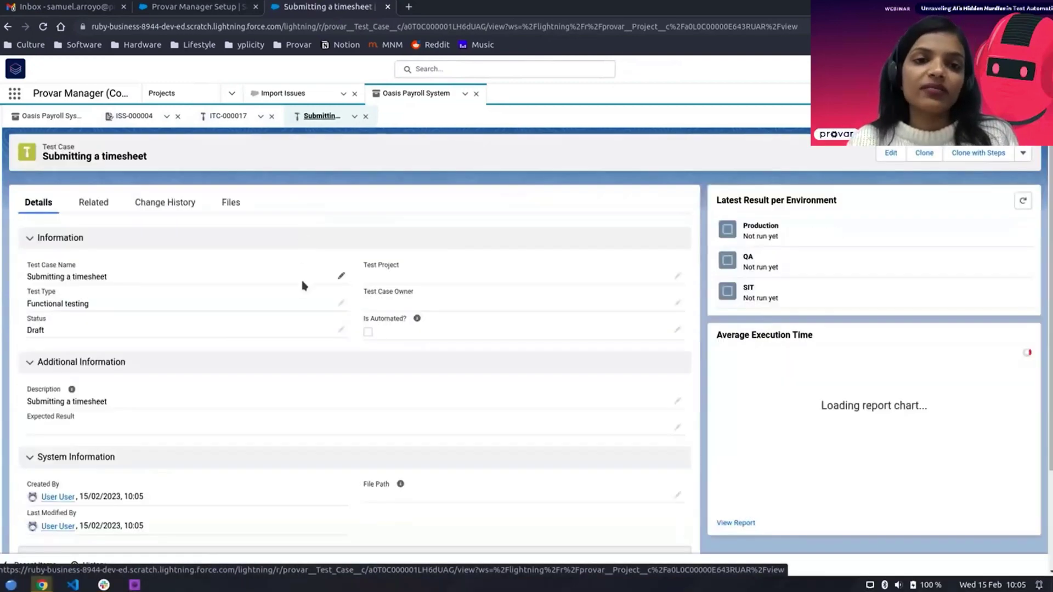
- Open the test steps of the "Submitting a timesheet" test case for editing
scroll(344, 356, "down", 3)
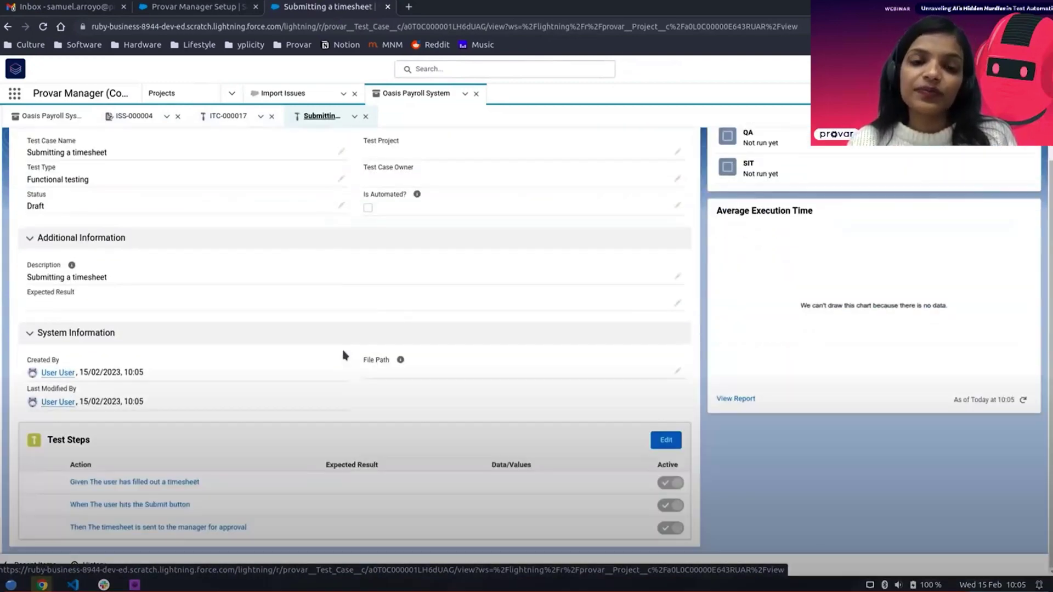
left_click(666, 440)
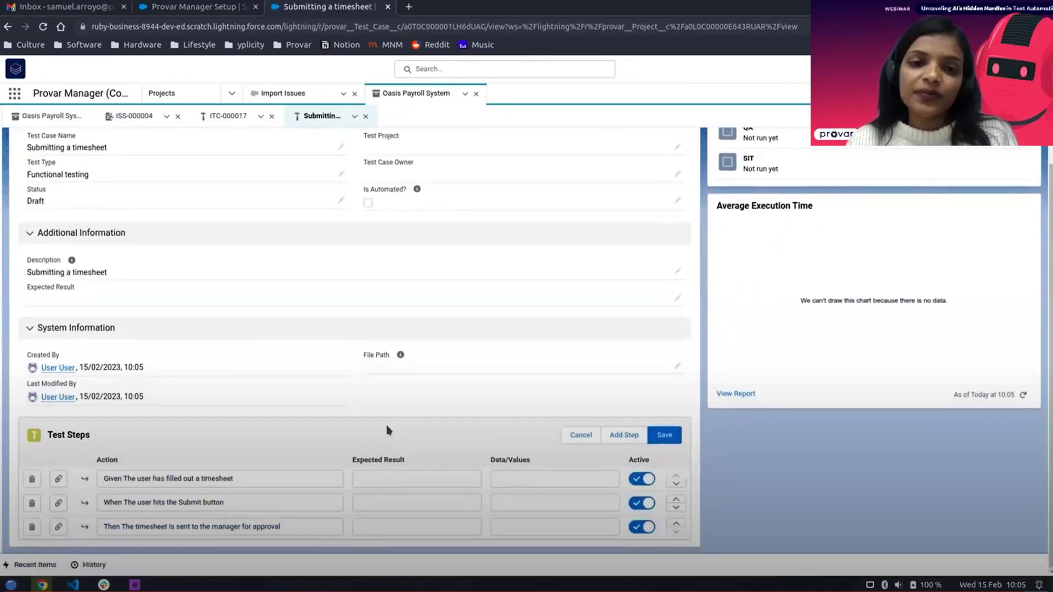
scroll(387, 431, "up", 1)
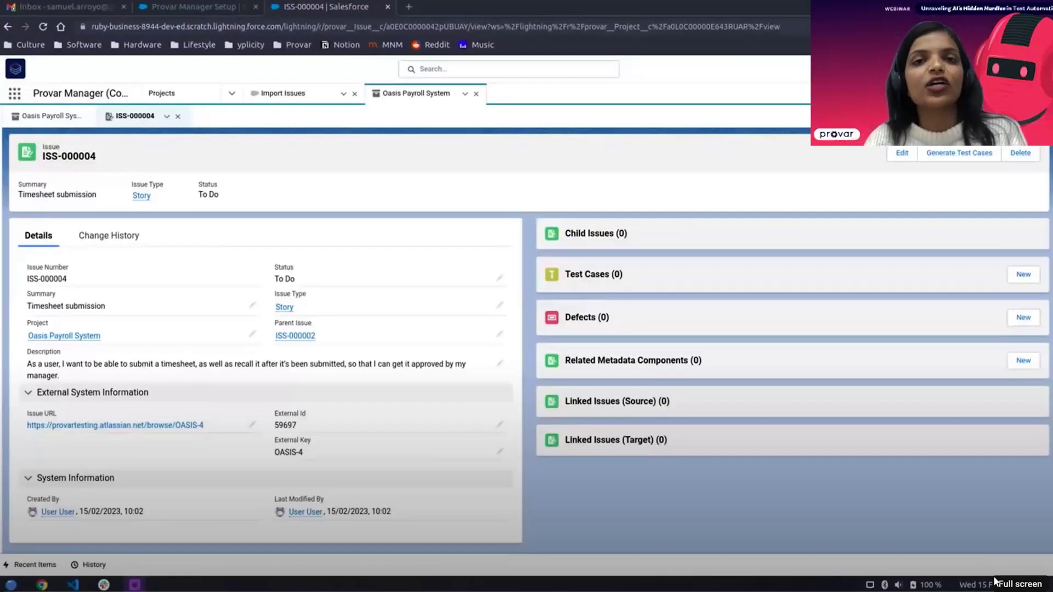
- Exit the full-screen test case generation video and leave it paused on its slide
left_click(953, 155)
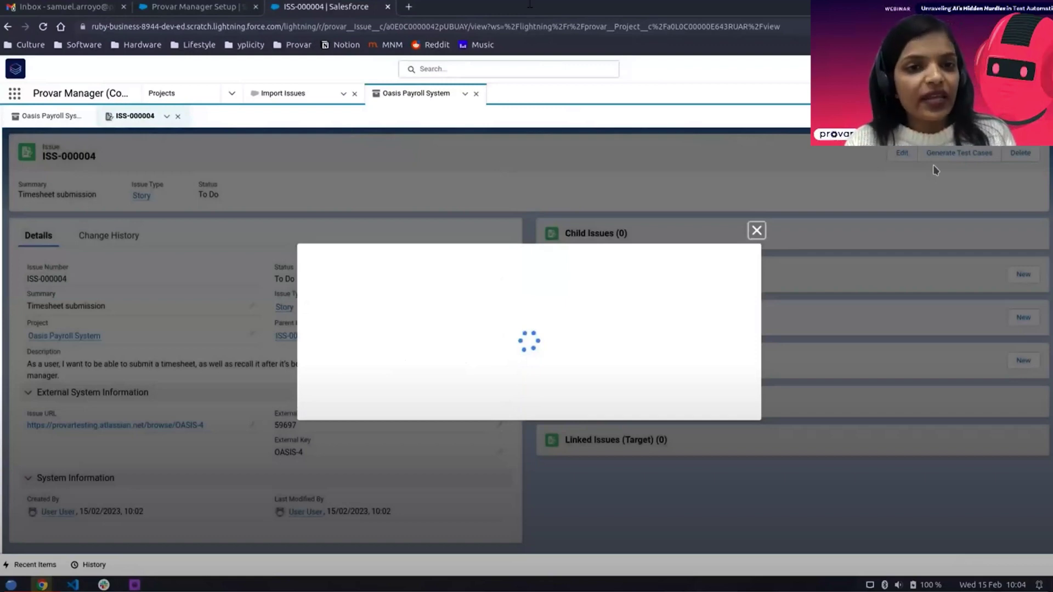
key("Escape")
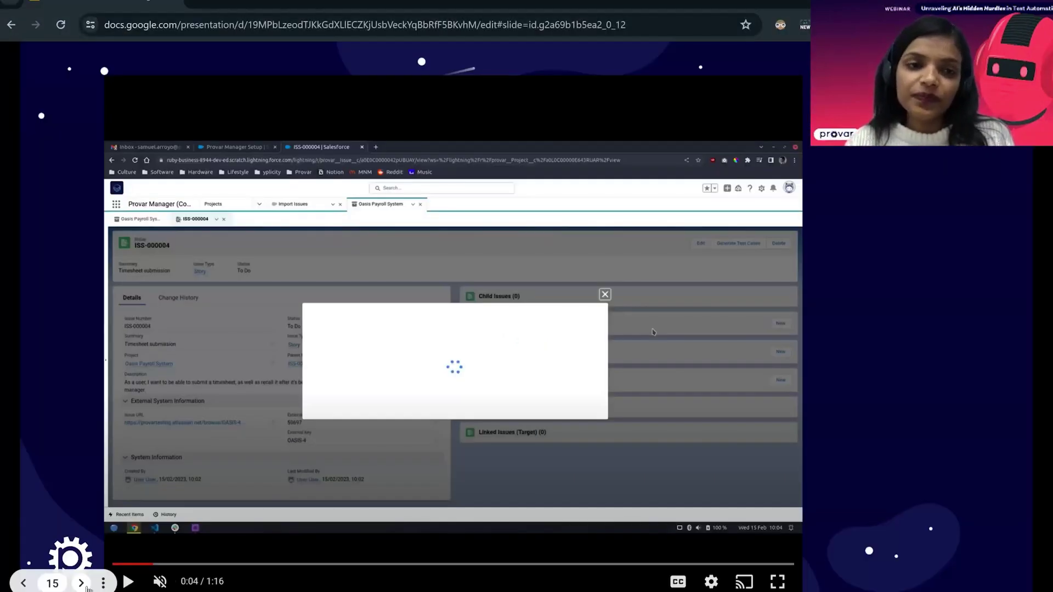
key("space")
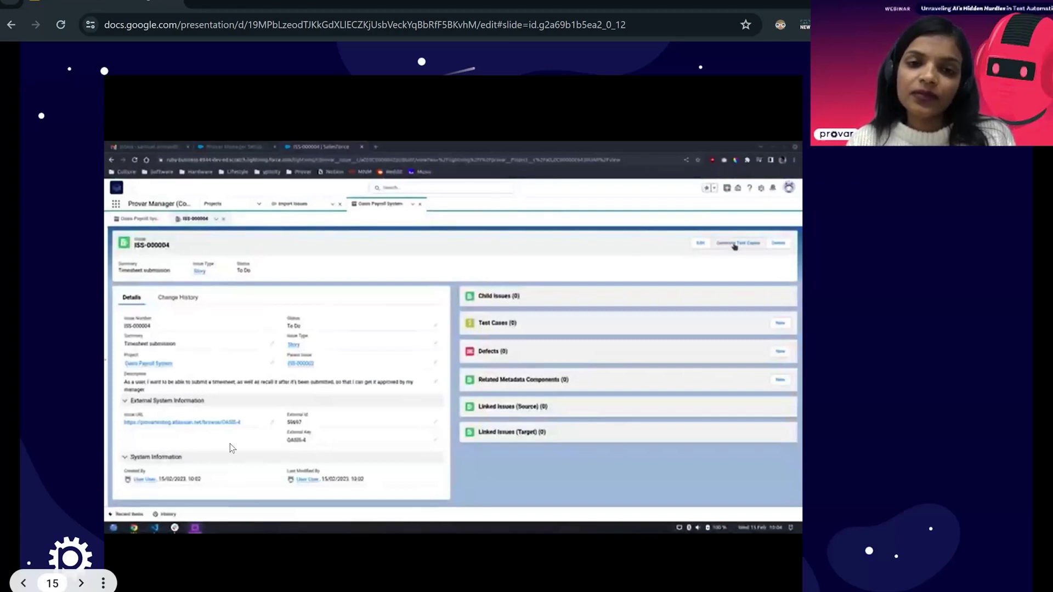
key("space")
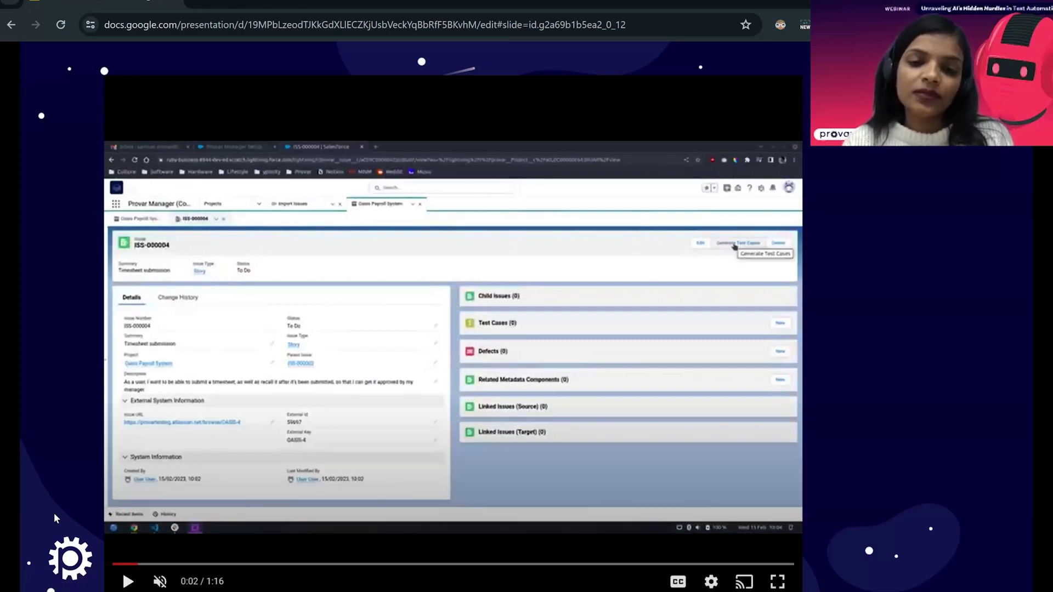
- Advance the presentation to slide 16 and play its embedded test cycle video in full screen
mouse_move(77, 586)
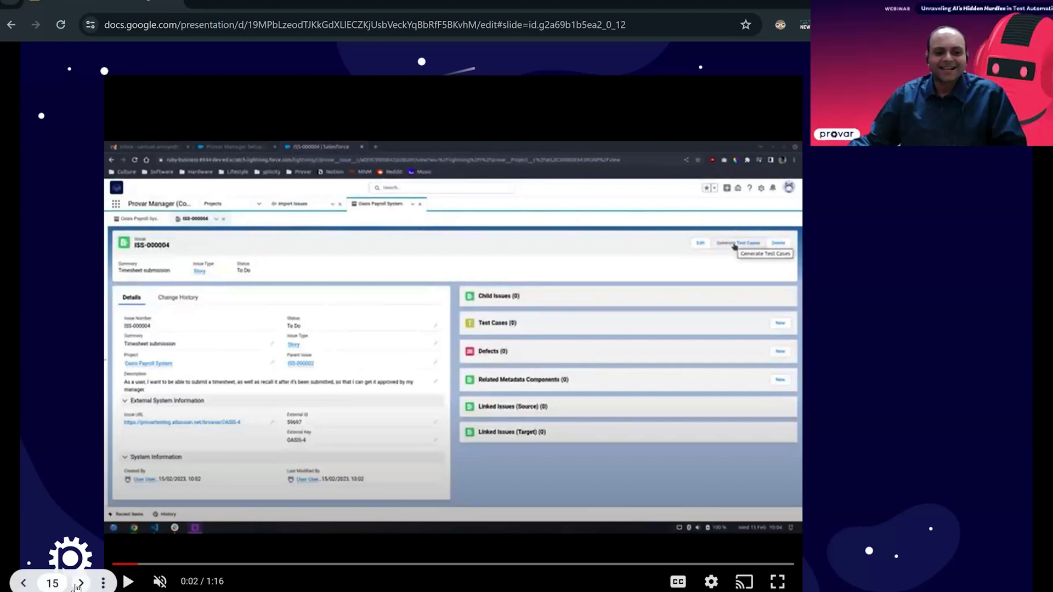
left_click(79, 585)
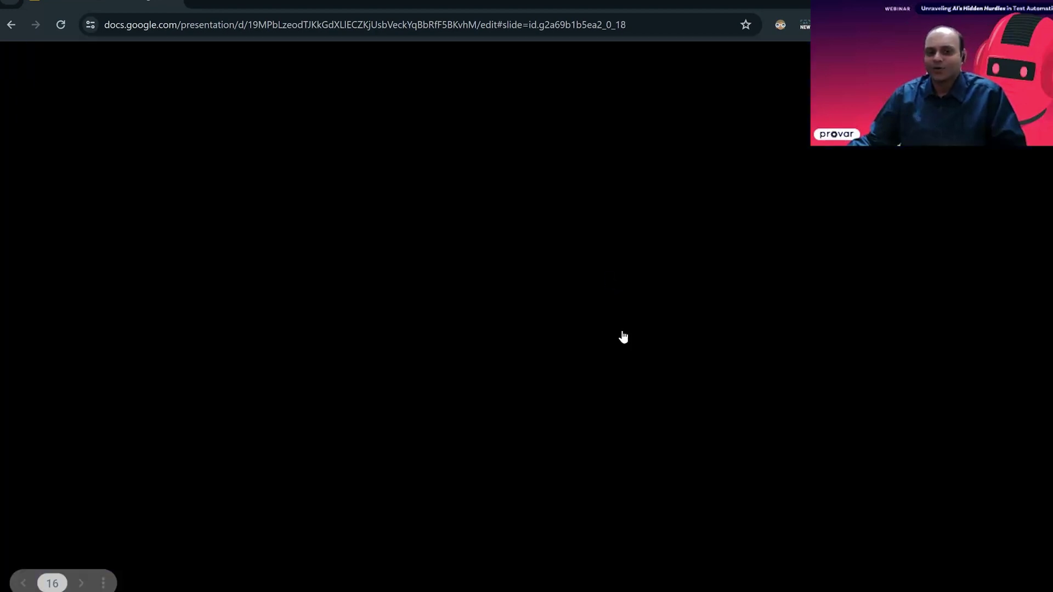
left_click(47, 589)
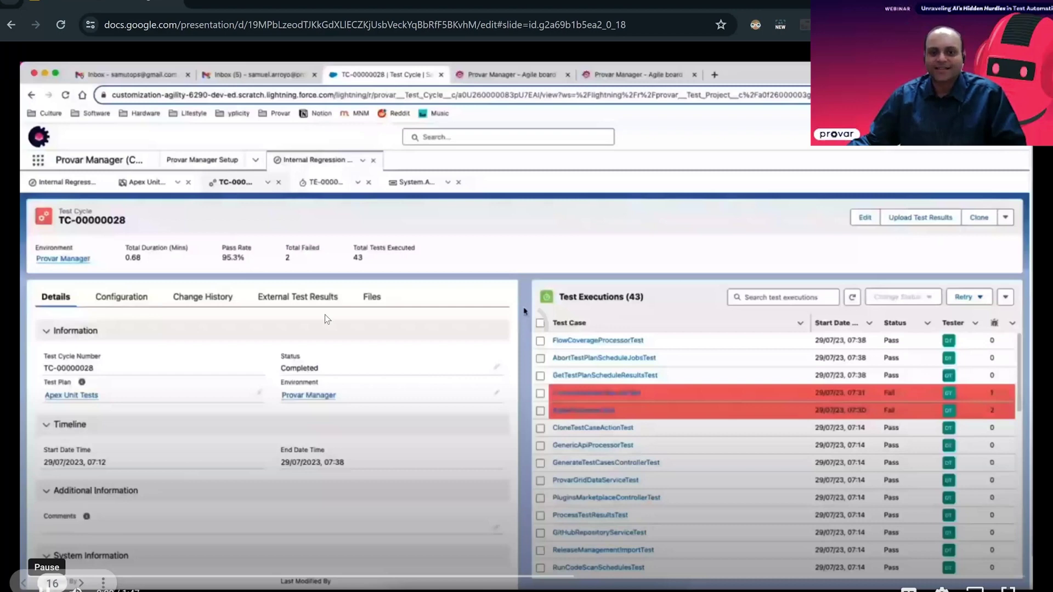
key("f")
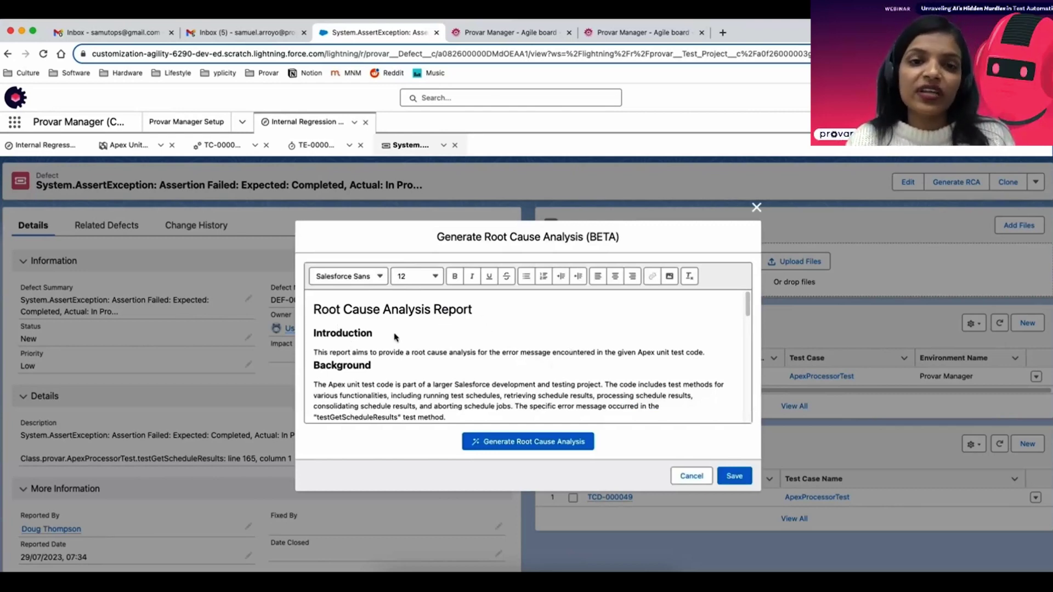
- Read through the generated Root Cause Analysis Report, from the introduction and error description to the recommendations and conclusion
left_click(451, 345)
scroll(449, 344, "down", 15)
scroll(450, 343, "up", 15)
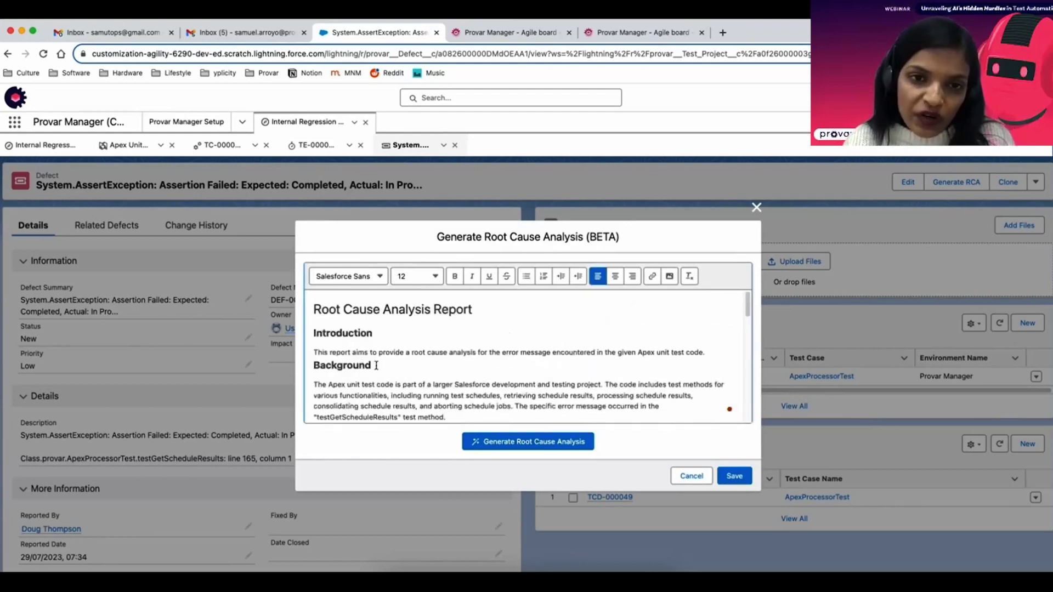
scroll(384, 351, "down", 4)
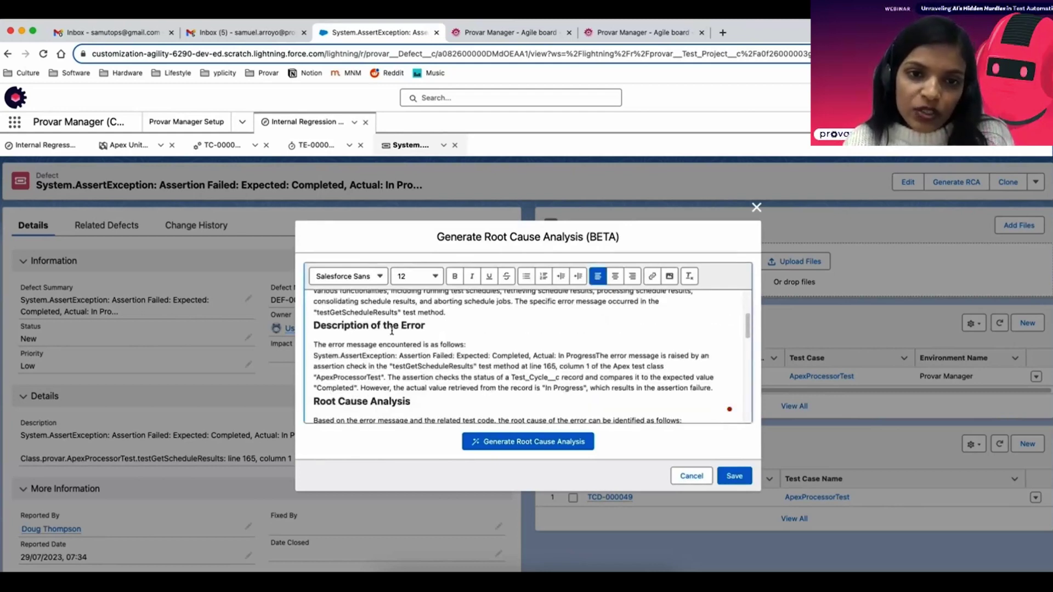
scroll(439, 368, "down", 3)
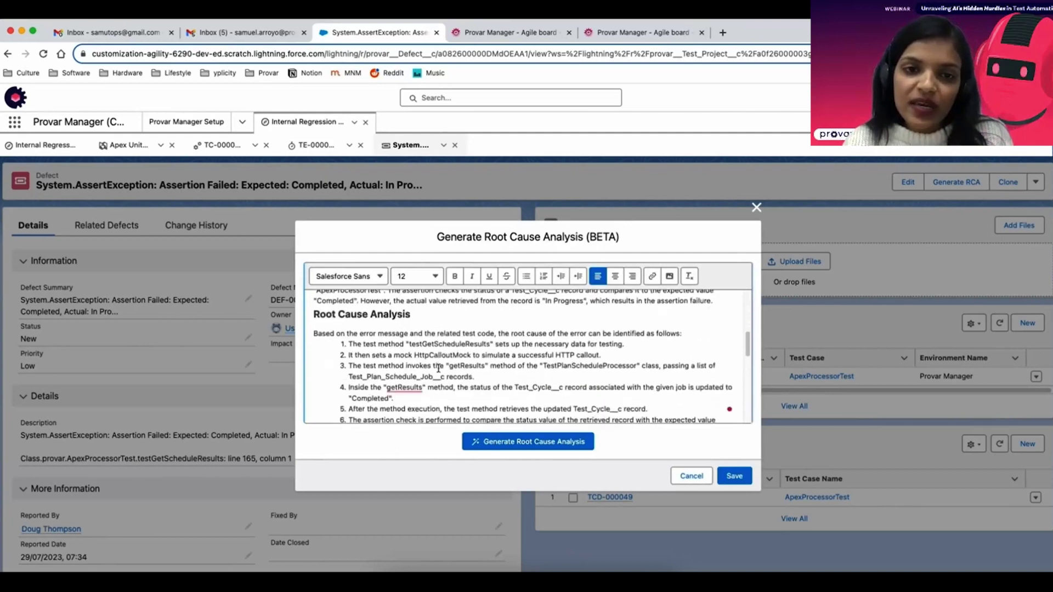
scroll(439, 368, "down", 4)
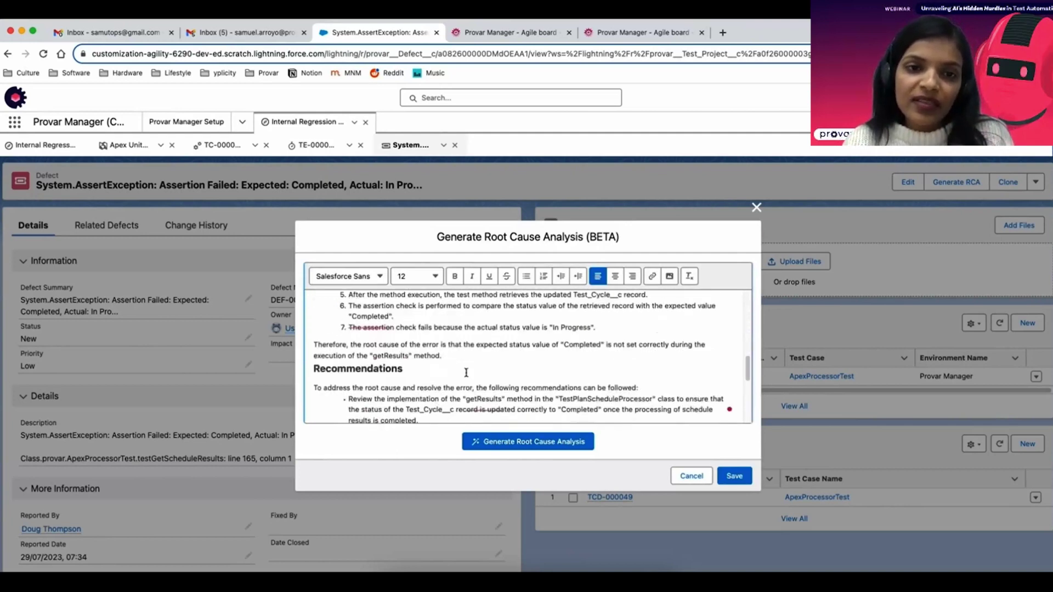
scroll(466, 372, "down", 4)
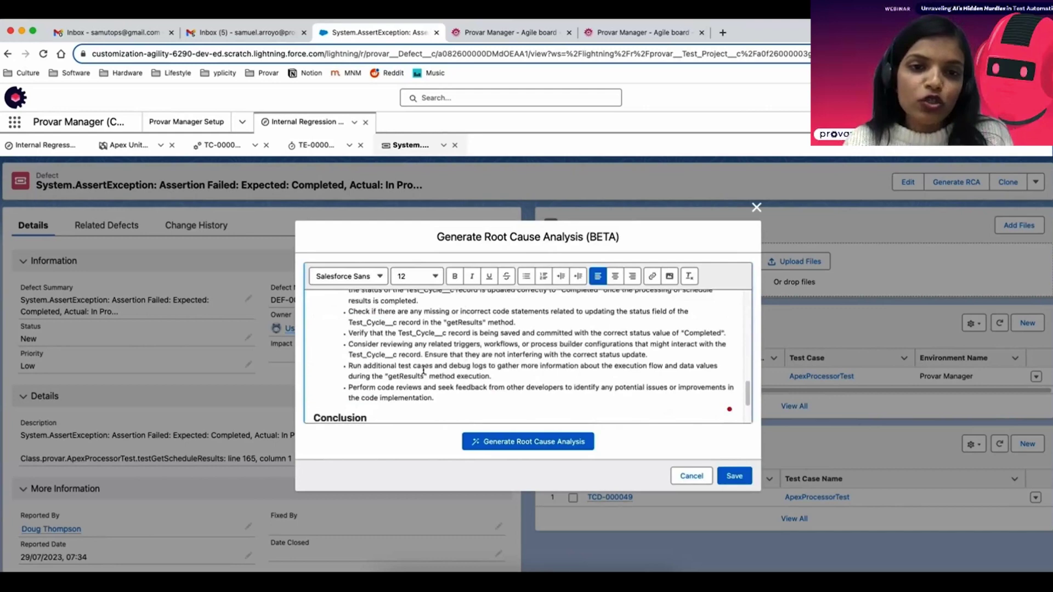
scroll(423, 370, "down", 2)
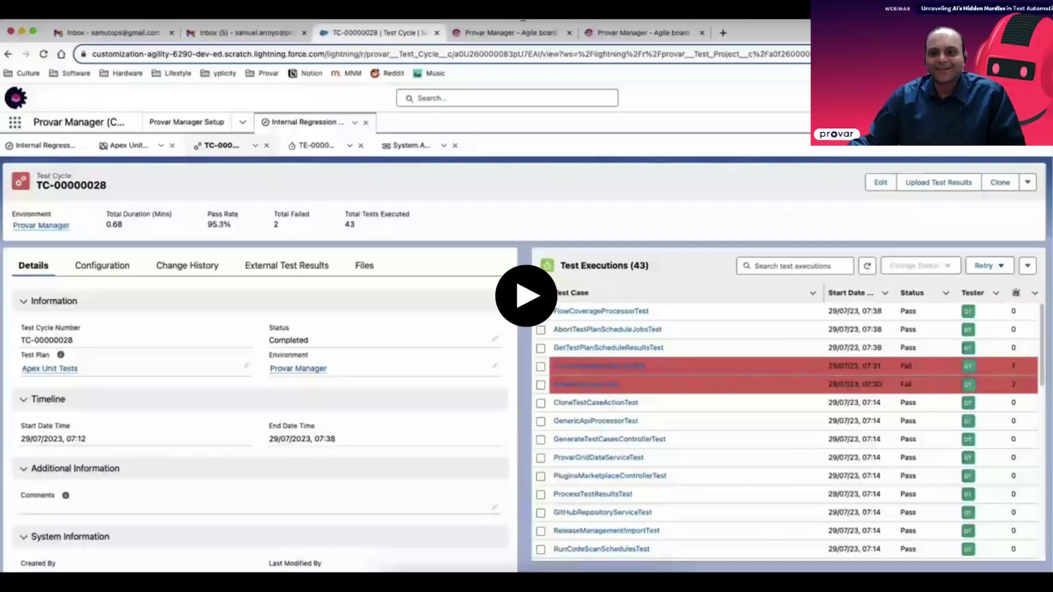
- Leave the full-screen video and advance the presentation to the slide on challenges with using AI for testing
mouse_move(522, 20)
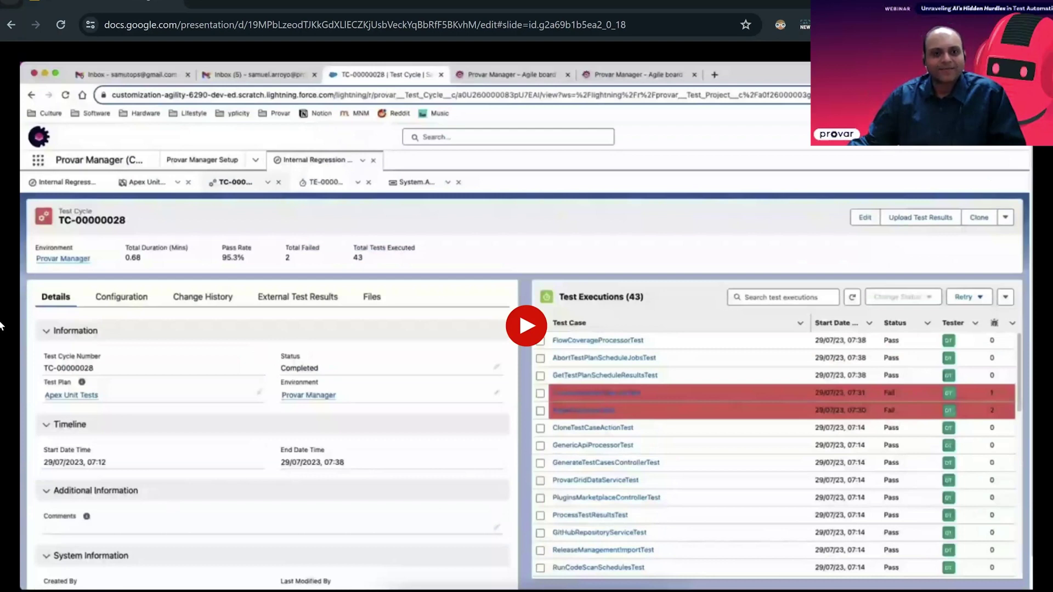
key("space")
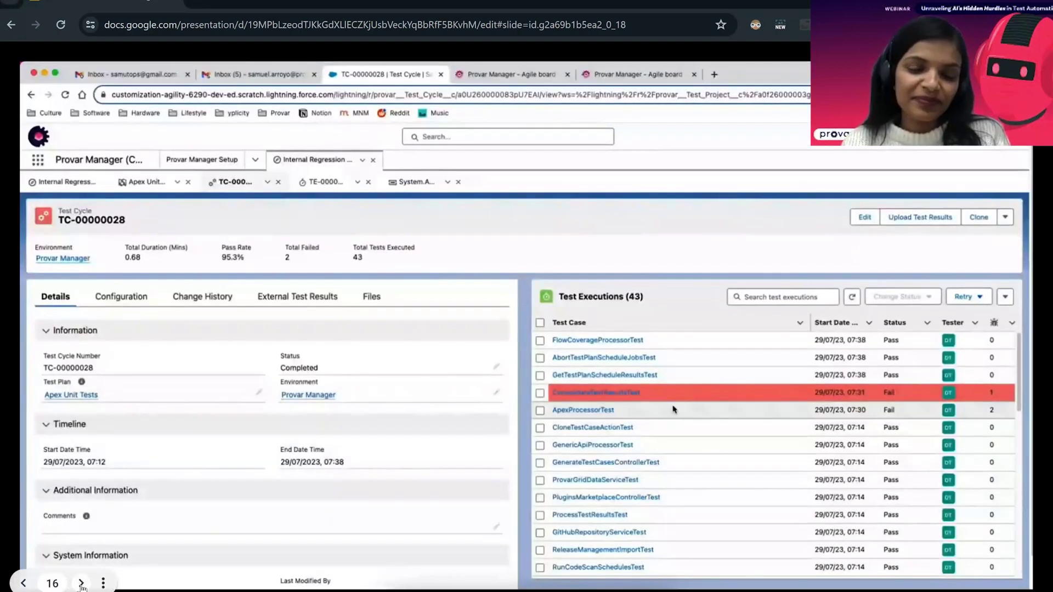
left_click(81, 584)
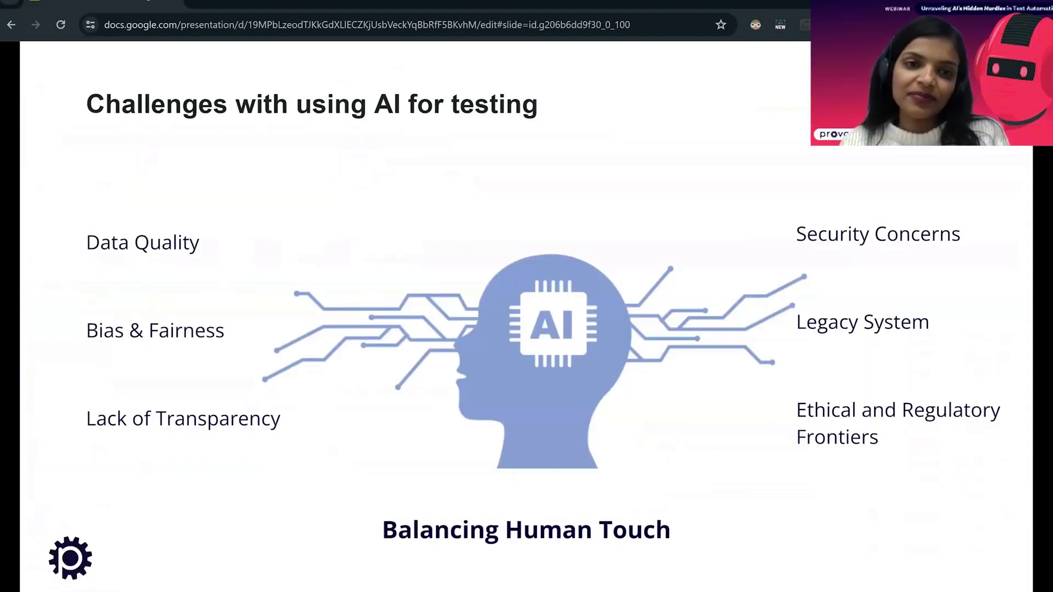